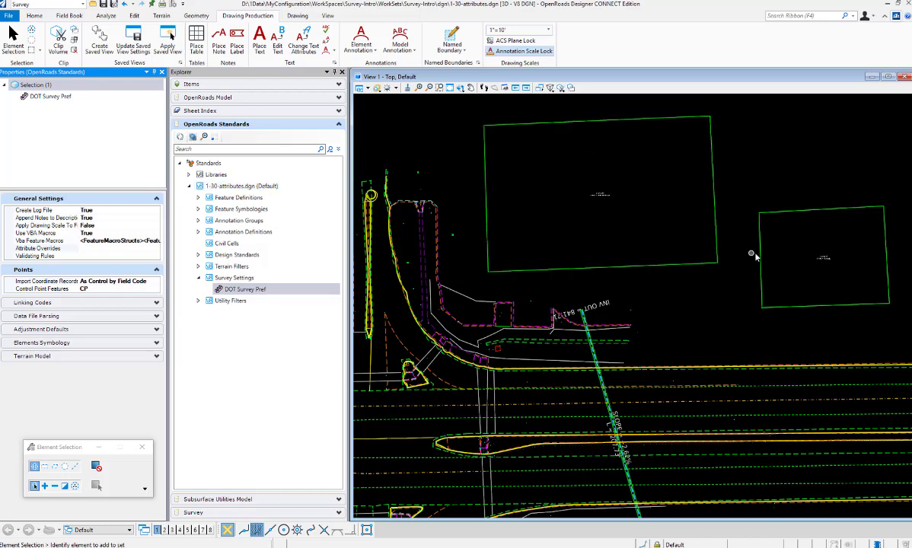
Step: Examine the attributes of the building outlines and the tree point near the road junction
scroll(814, 275, up, 2)
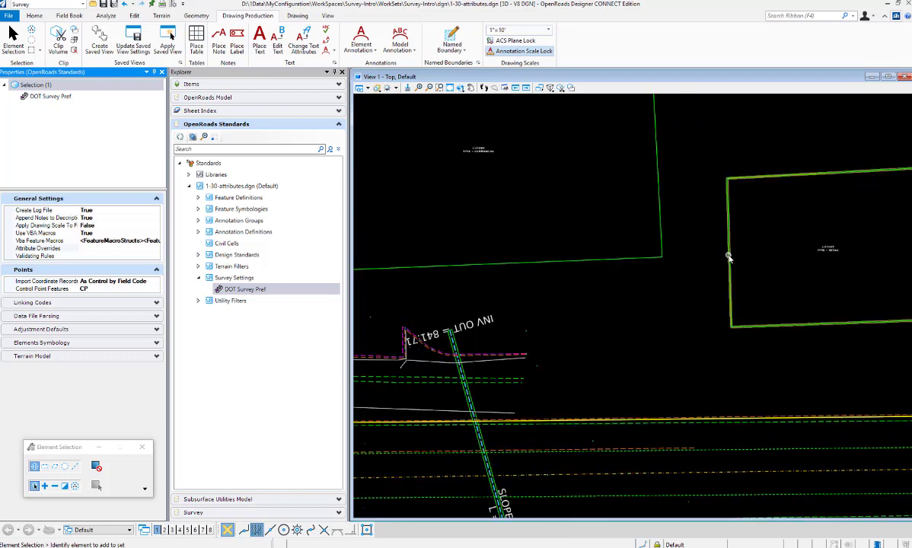
mouse_move(728, 257)
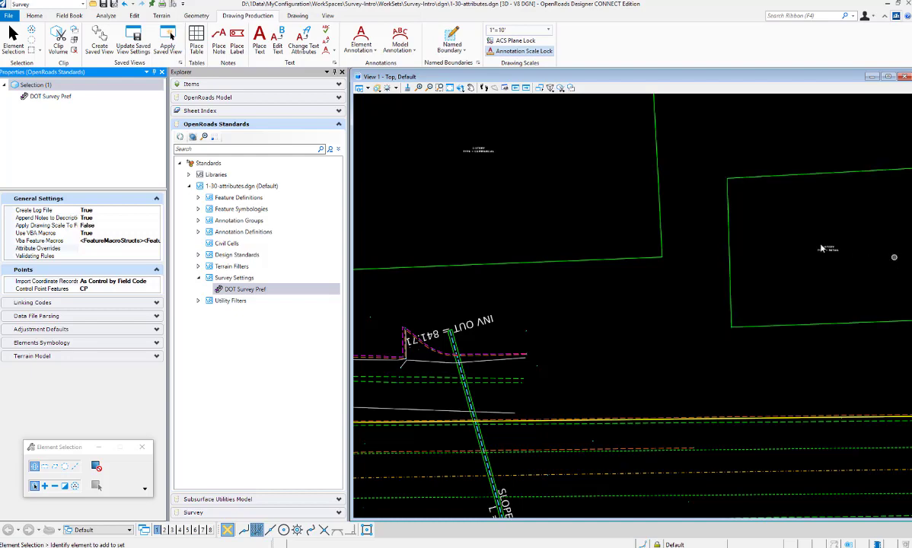
scroll(713, 219, down, 3)
scroll(575, 223, up, 3)
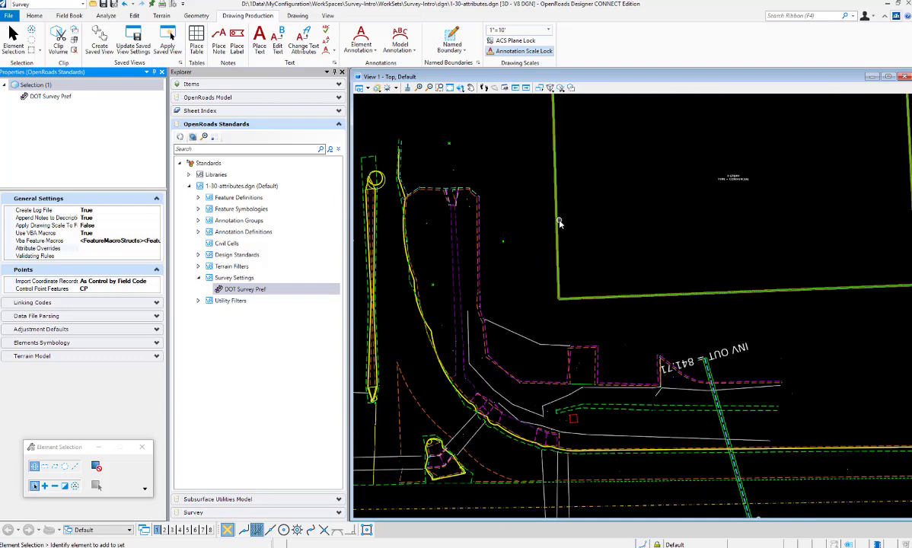
mouse_move(557, 220)
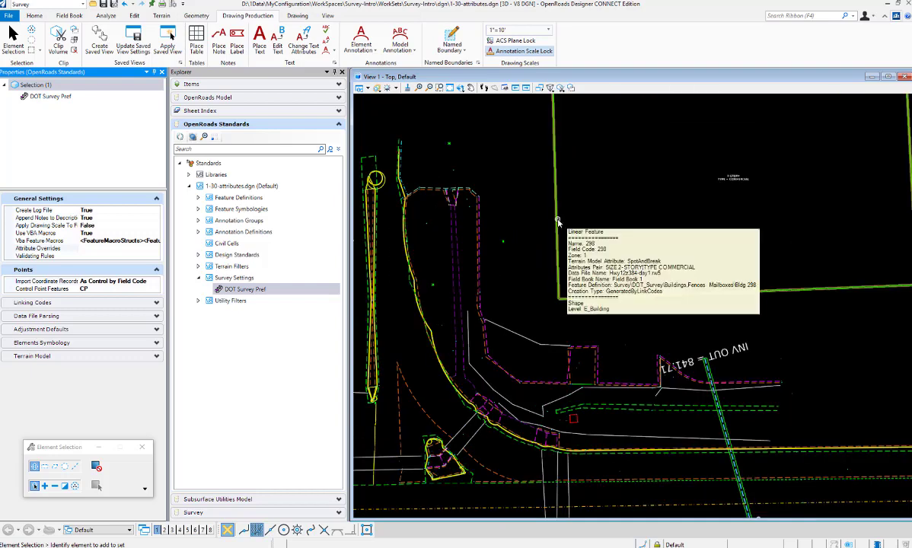
scroll(478, 228, up, 2)
scroll(494, 243, up, 2)
mouse_move(496, 243)
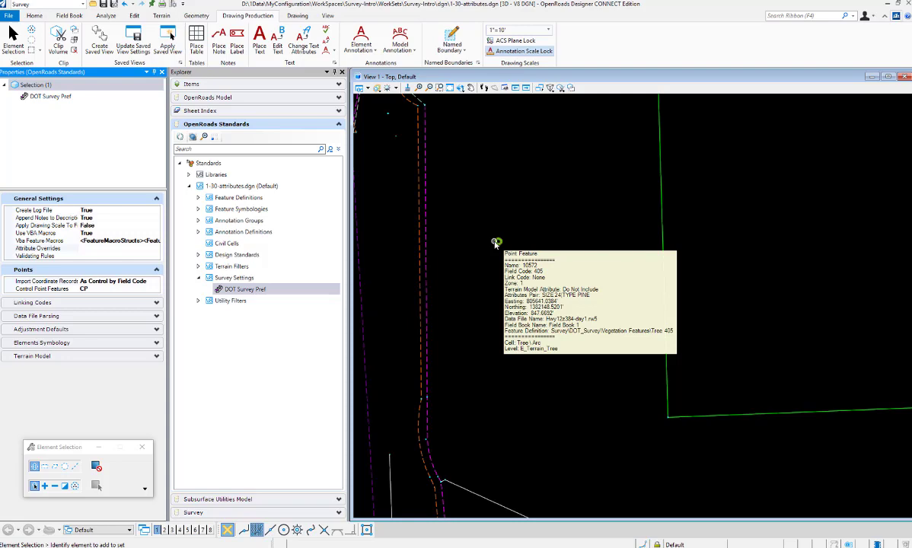
scroll(497, 230, down, 3)
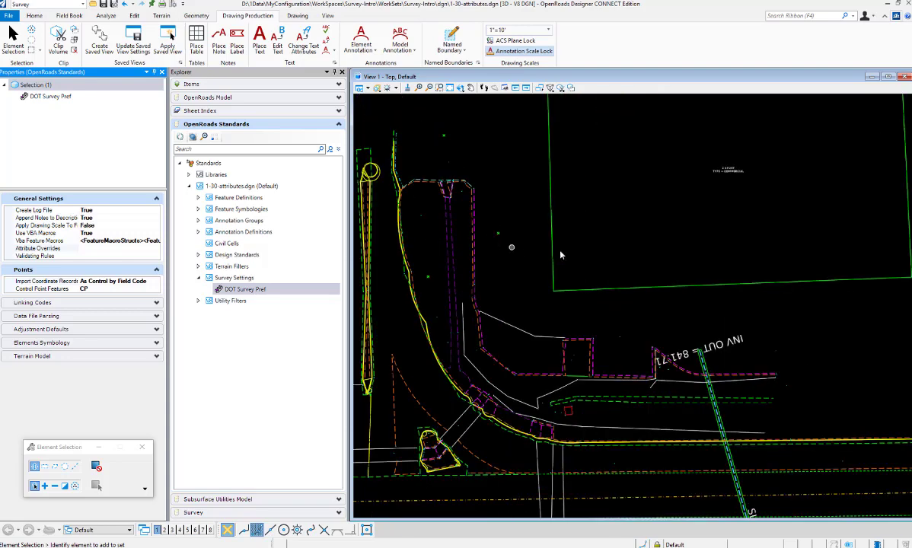
scroll(559, 255, down, 2)
scroll(736, 277, up, 1)
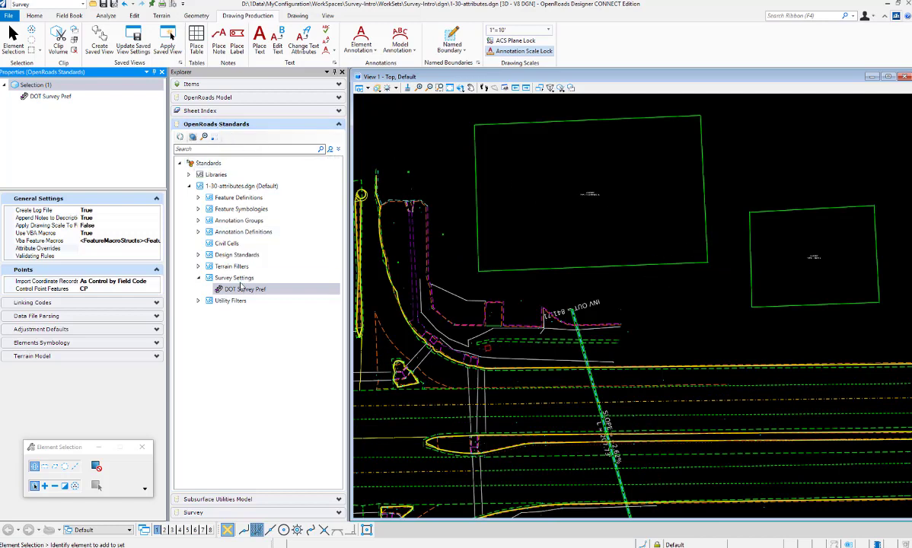
Step: Review the Attribute Overrides table of the DOT Survey Pref survey settings
click(91, 250)
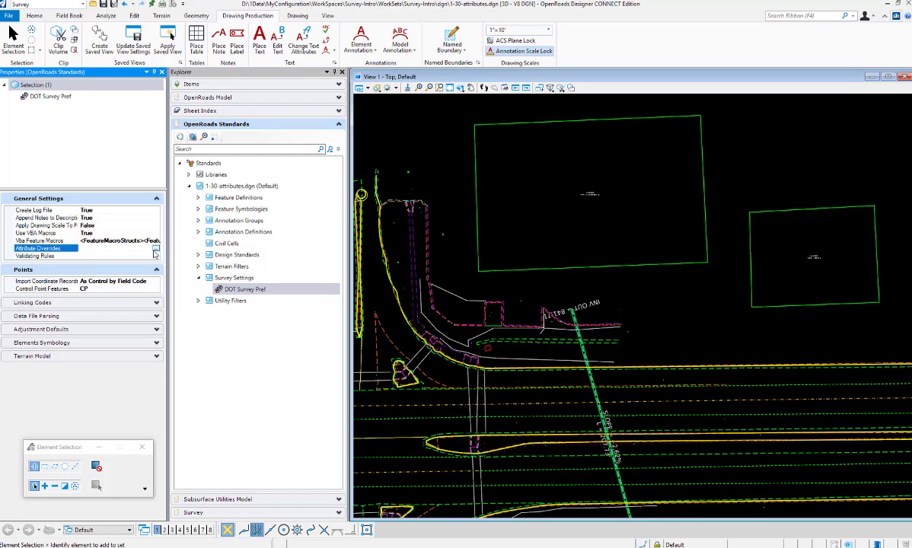
click(155, 251)
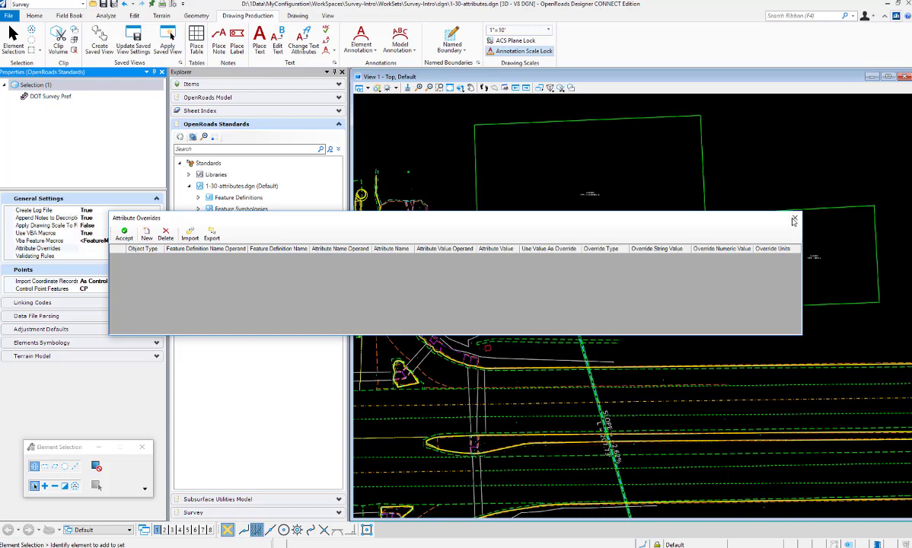
Step: Inspect the Red, Blue and Yellow element templates in the Override folder of 1-30-attributes.dgn
click(35, 16)
click(51, 34)
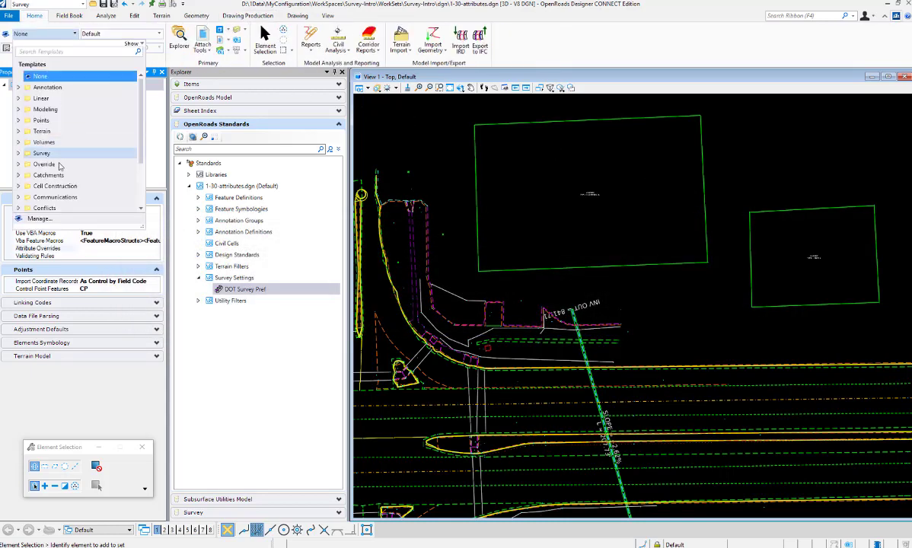
click(45, 220)
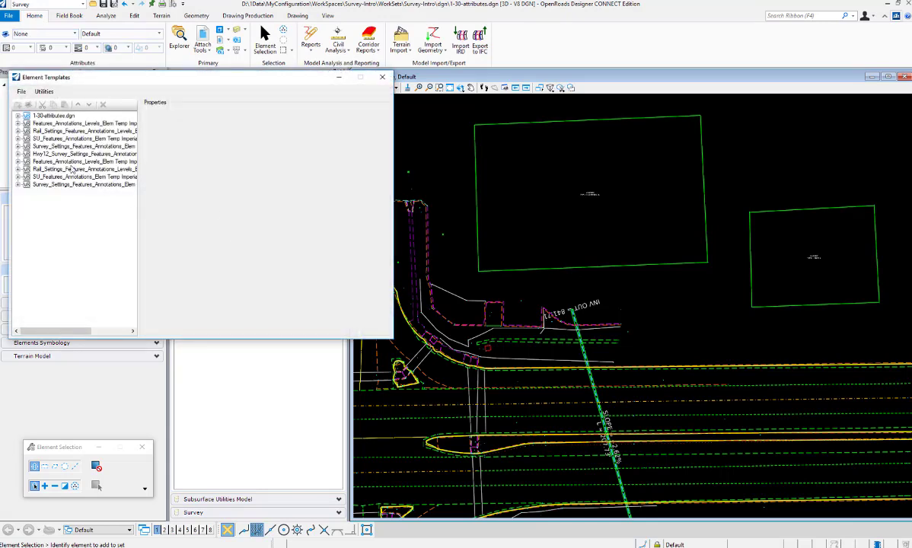
click(18, 116)
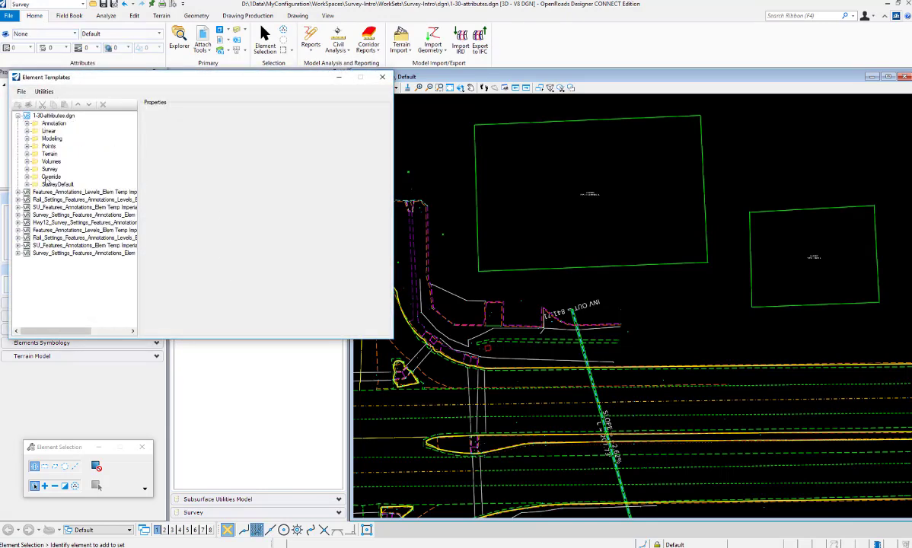
click(27, 176)
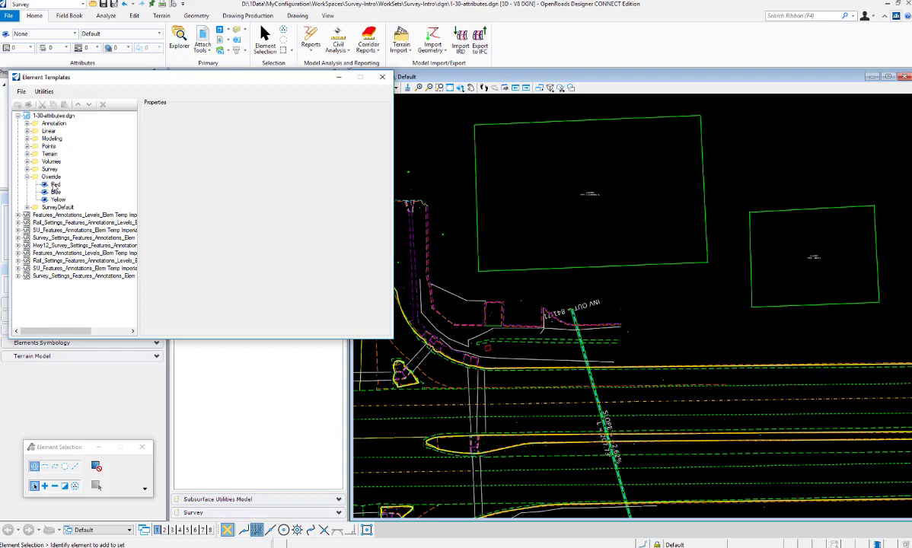
click(56, 192)
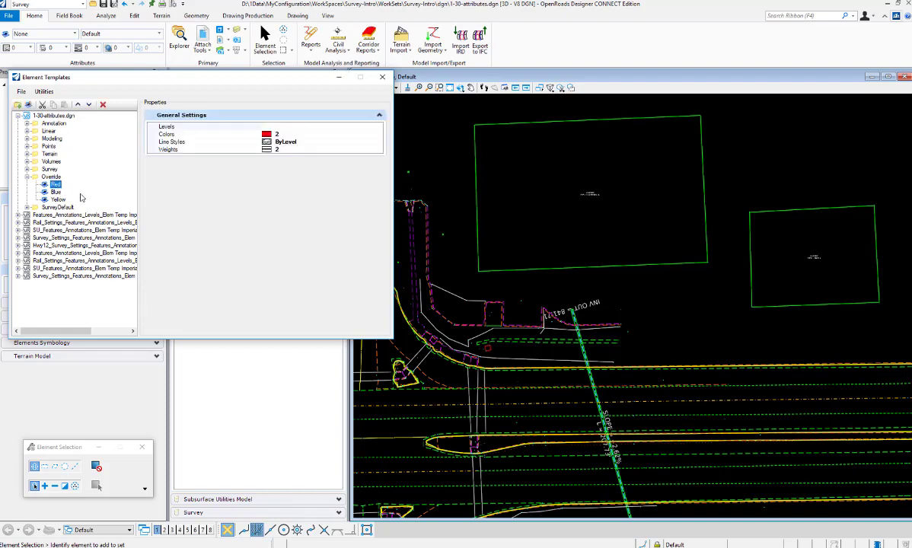
click(57, 198)
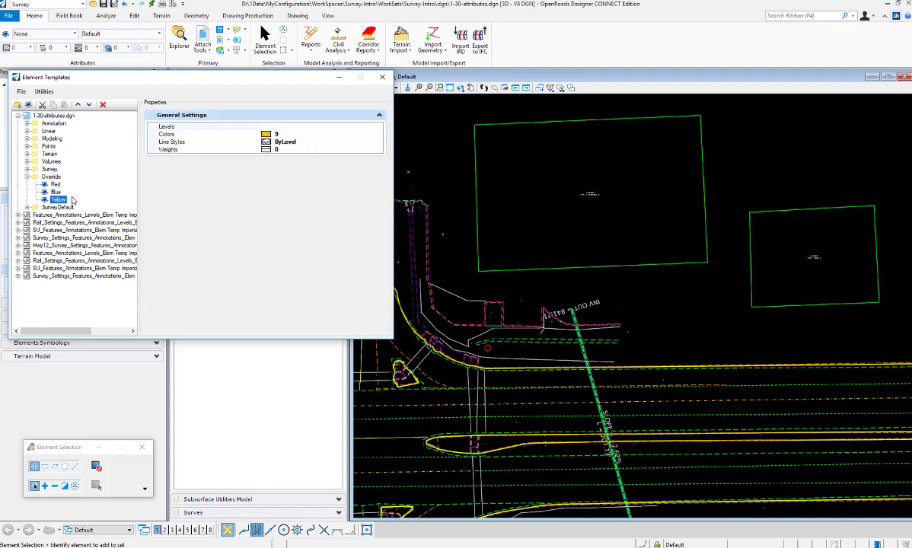
click(381, 80)
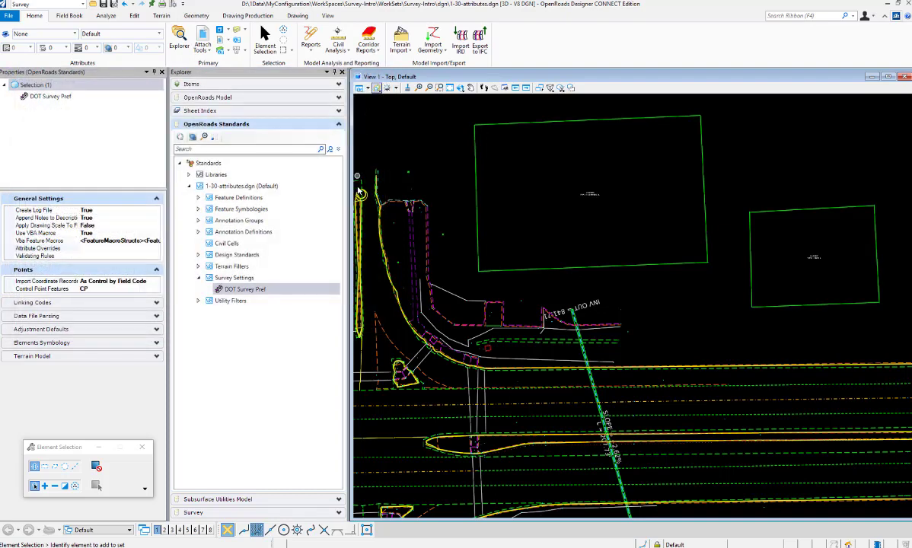
Step: Add a new attribute override to the DOT Survey Pref settings with Linear Feature as its object type
click(129, 251)
click(146, 249)
click(146, 235)
click(144, 259)
click(157, 258)
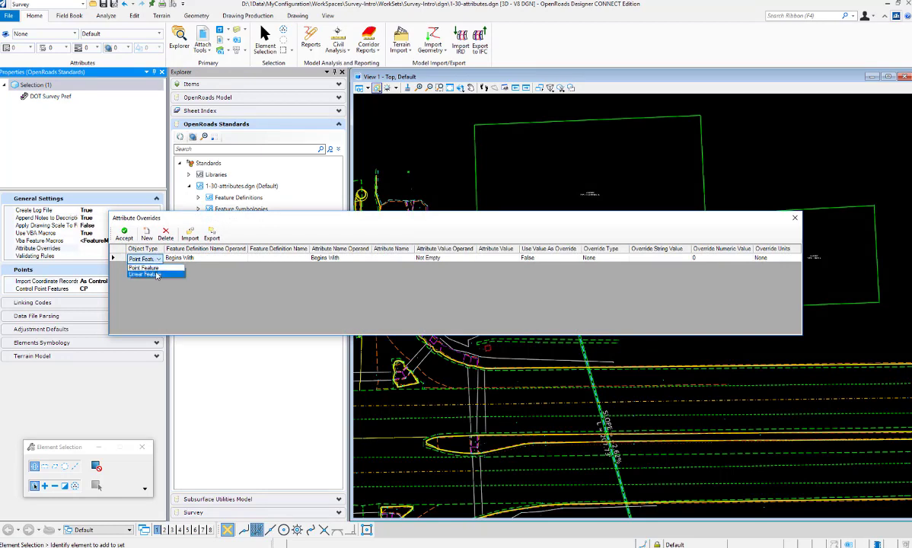
click(139, 269)
Step: Make the linear feature override match feature definition names that contain 298 and attribute names that contain TYPE
click(200, 259)
click(199, 259)
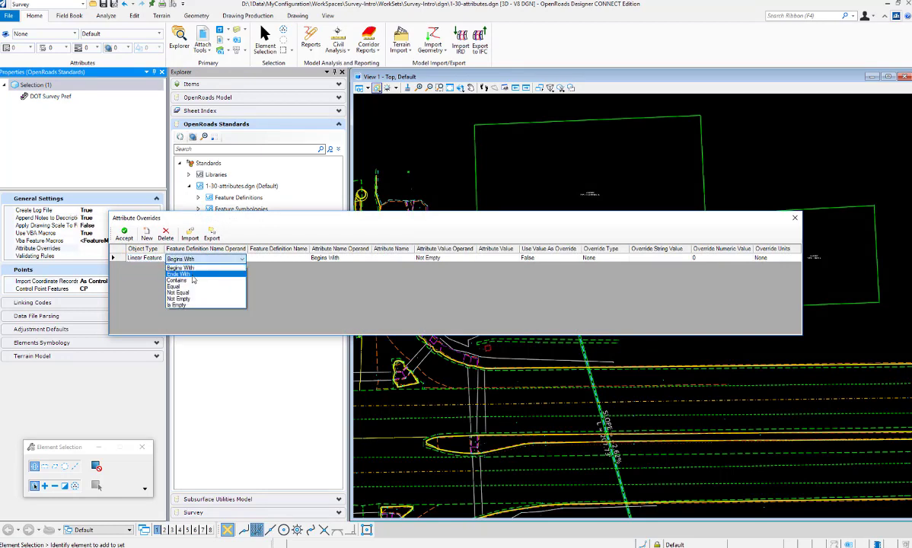
click(191, 280)
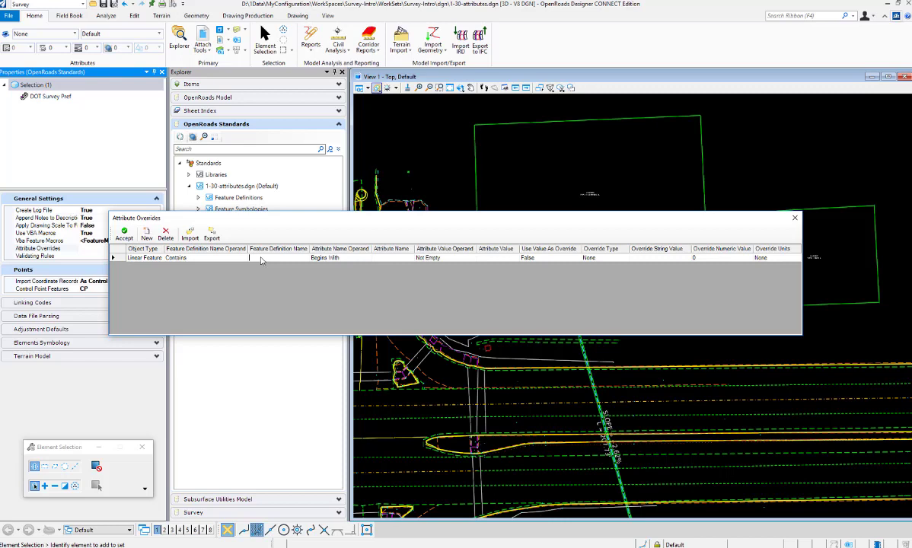
text(298)
click(339, 259)
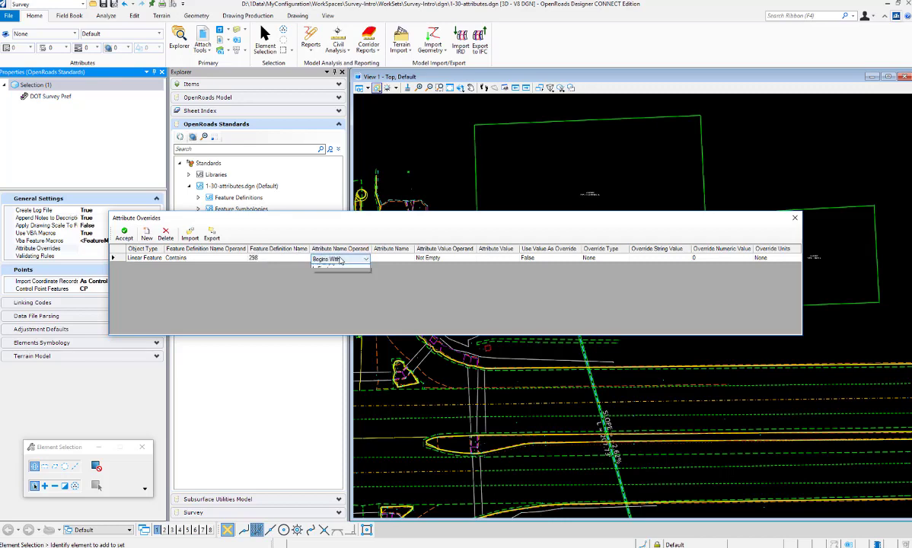
click(339, 259)
click(337, 281)
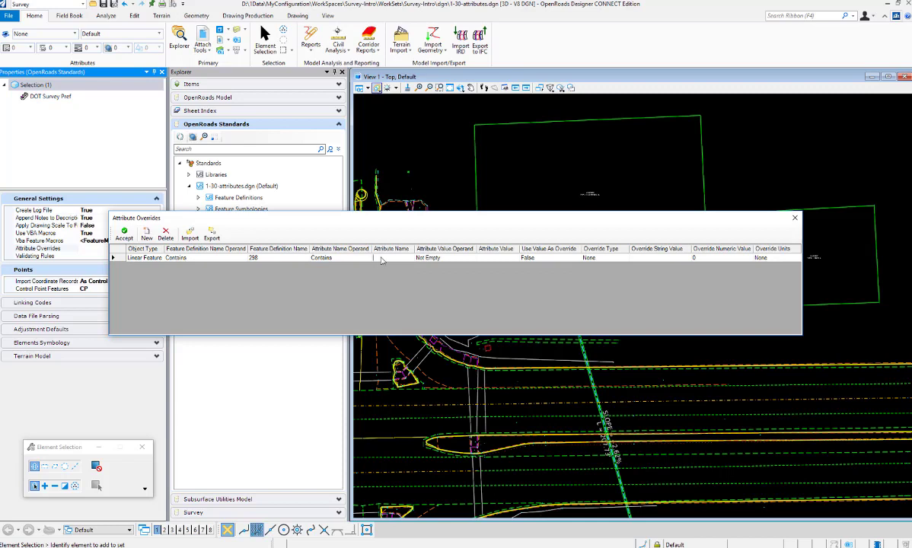
text(TYPE)
Step: Restrict the linear feature override to attribute values that contain COMMERCIAL
click(430, 258)
click(431, 260)
click(427, 305)
click(513, 259)
text(COMMERCIAL)
Step: Set the linear feature override's type to Element Template with the override string value Override\Red
click(605, 258)
click(624, 260)
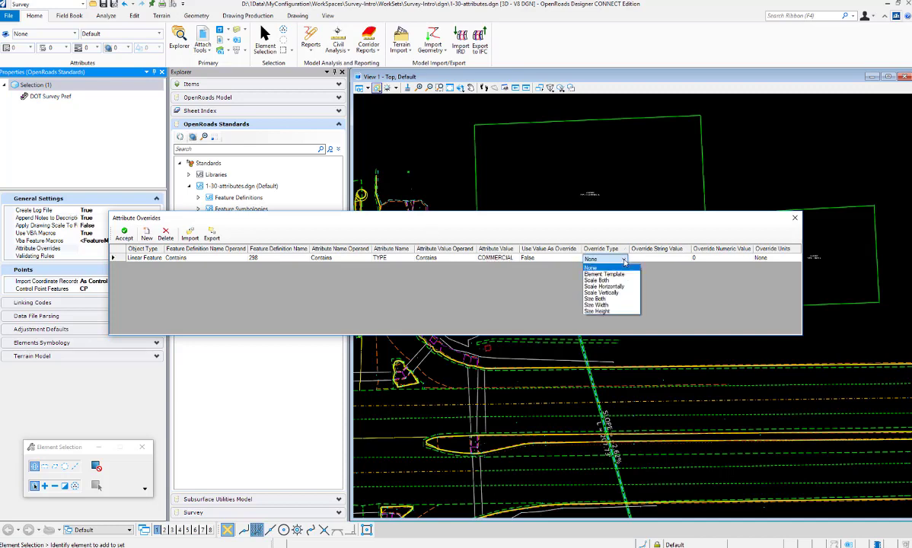
click(621, 275)
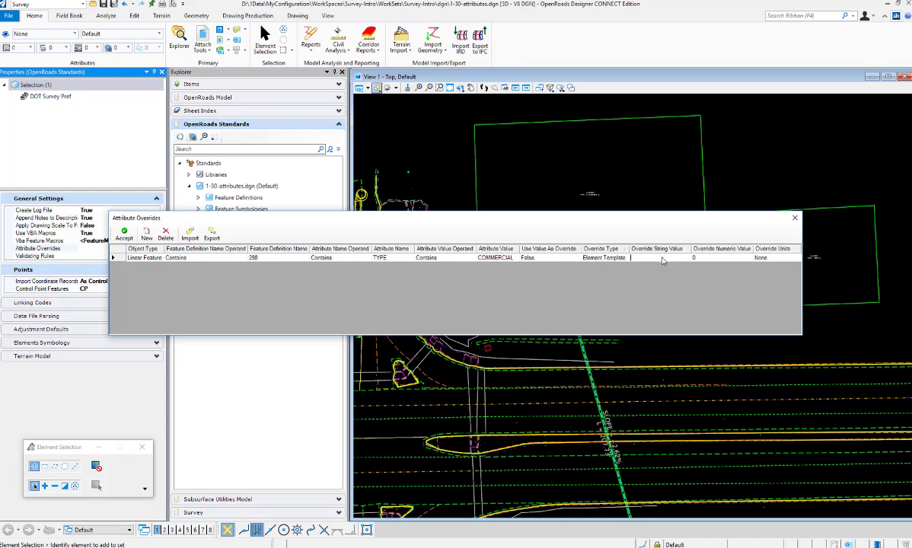
text(Override\Rod)
key(Tab)
Step: Add a second override for point features, matching feature definition names that contain 405
click(147, 234)
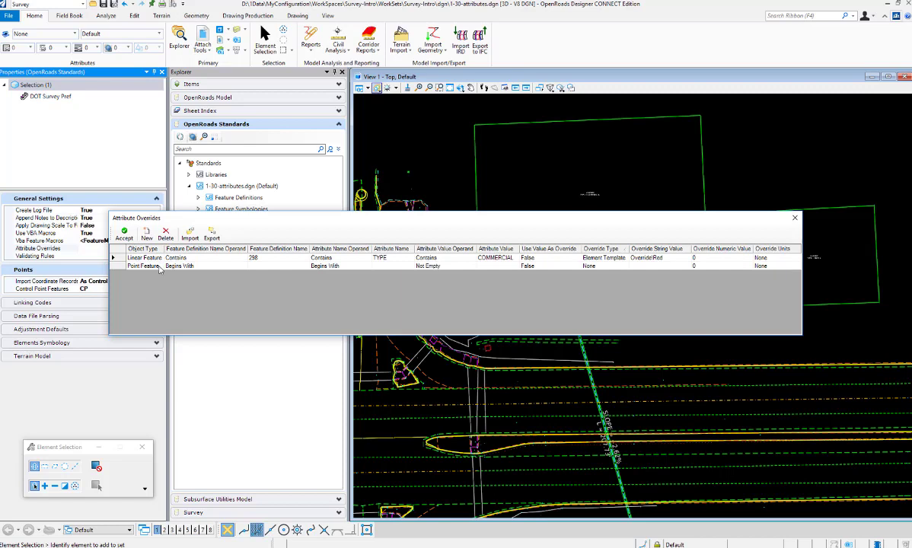
click(178, 267)
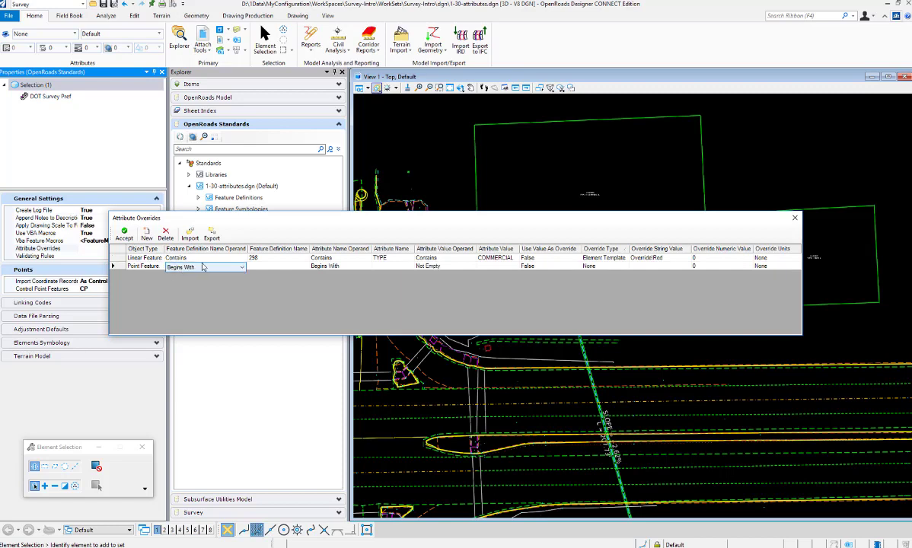
click(202, 266)
click(191, 289)
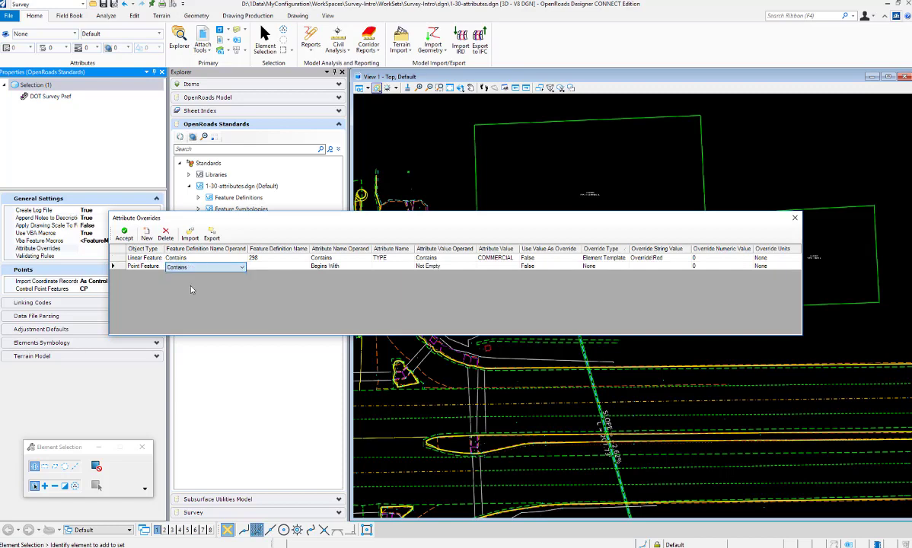
click(257, 268)
text(405)
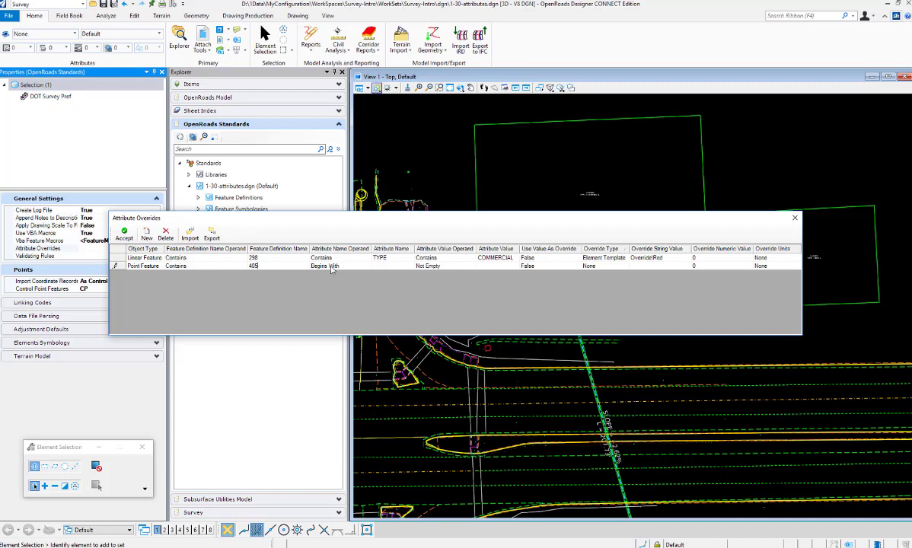
Step: Make the point feature override match attribute names that contain SIZE
click(329, 268)
click(332, 268)
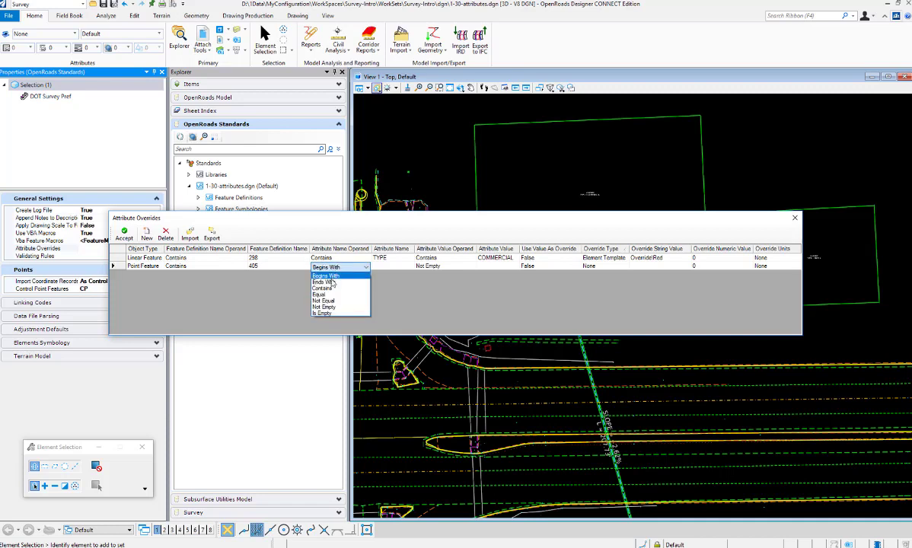
click(332, 288)
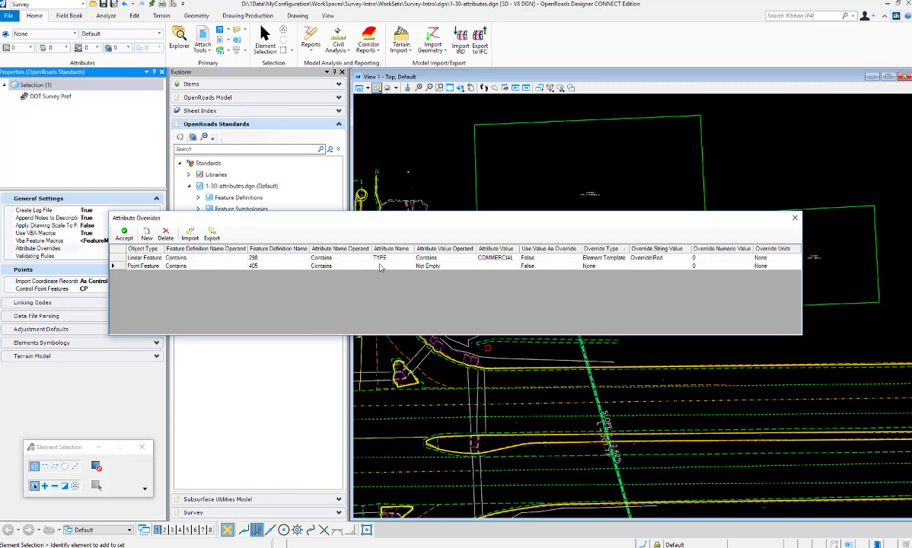
text(SIZE)
key(Tab)
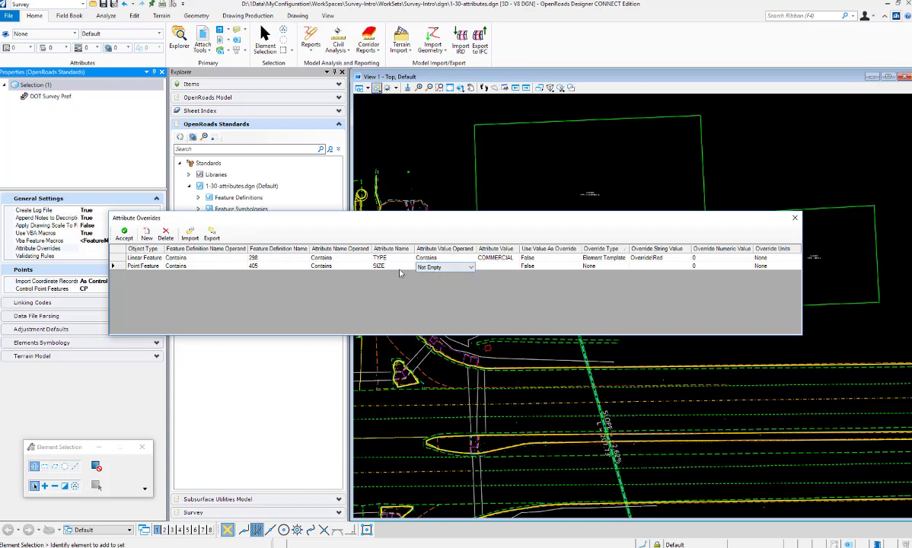
Step: Set the point override to use the attribute value as override with type Size Both, and accept the attribute overrides
key(Tab)
key(Tab)
click(549, 267)
click(533, 276)
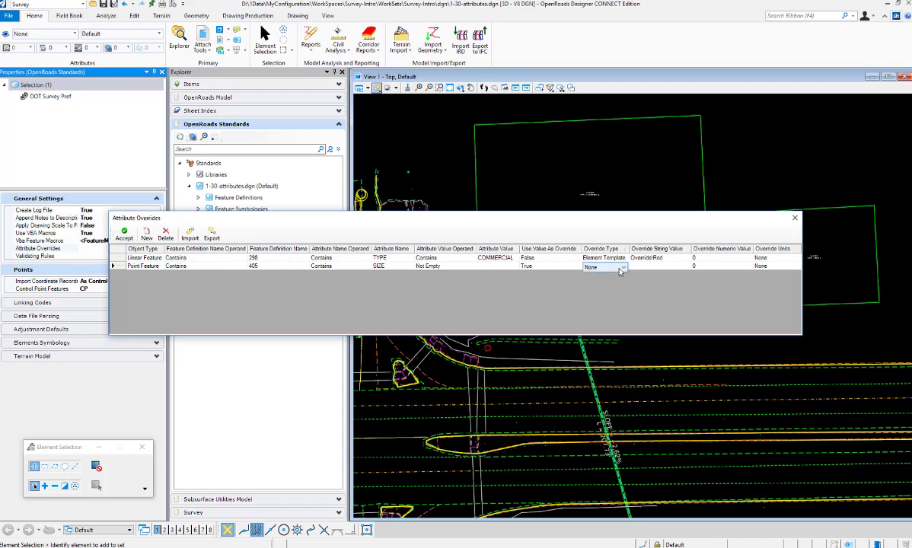
click(619, 268)
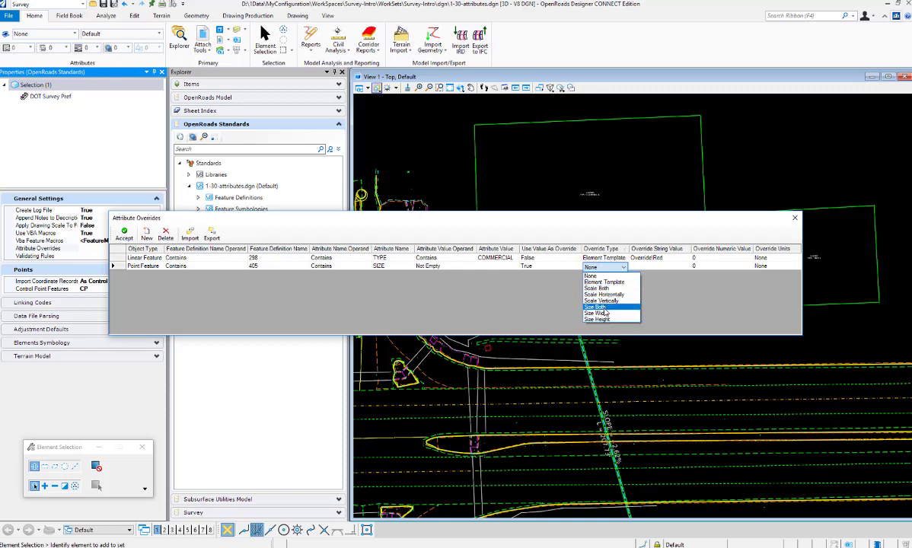
click(604, 307)
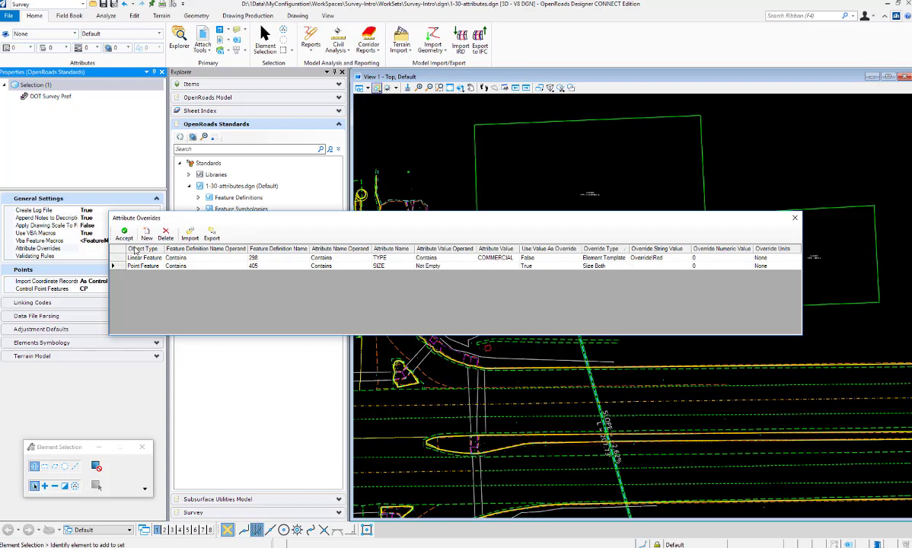
click(124, 232)
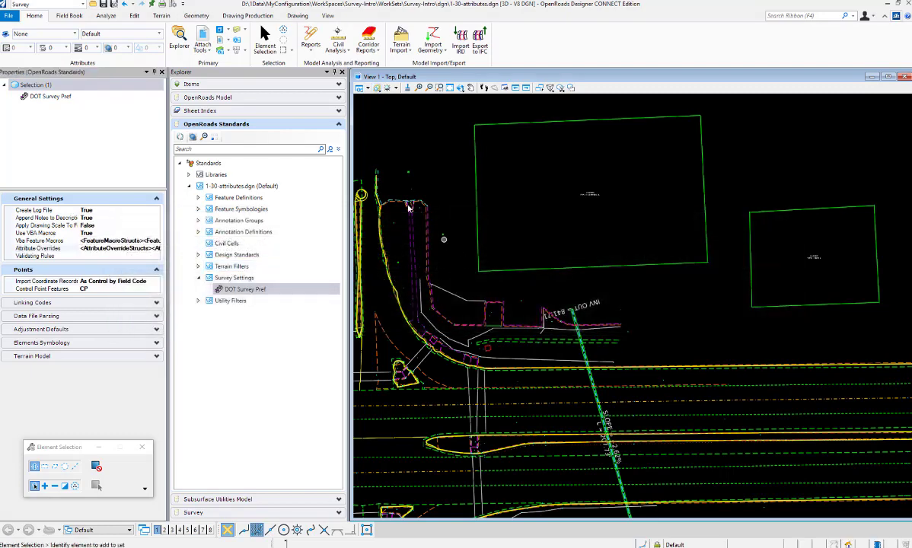
Step: Redraw the survey data so the new attribute overrides are applied to the buildings and trees
click(69, 16)
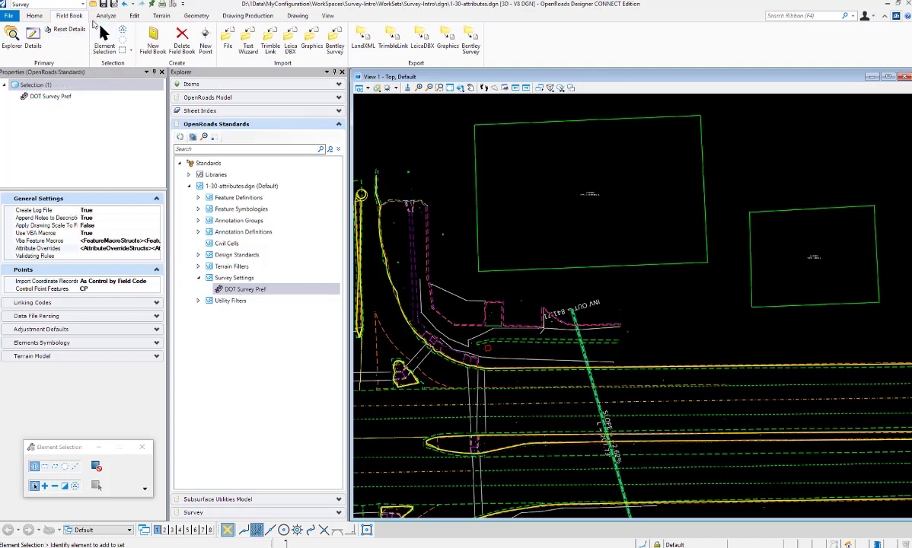
click(102, 16)
click(149, 38)
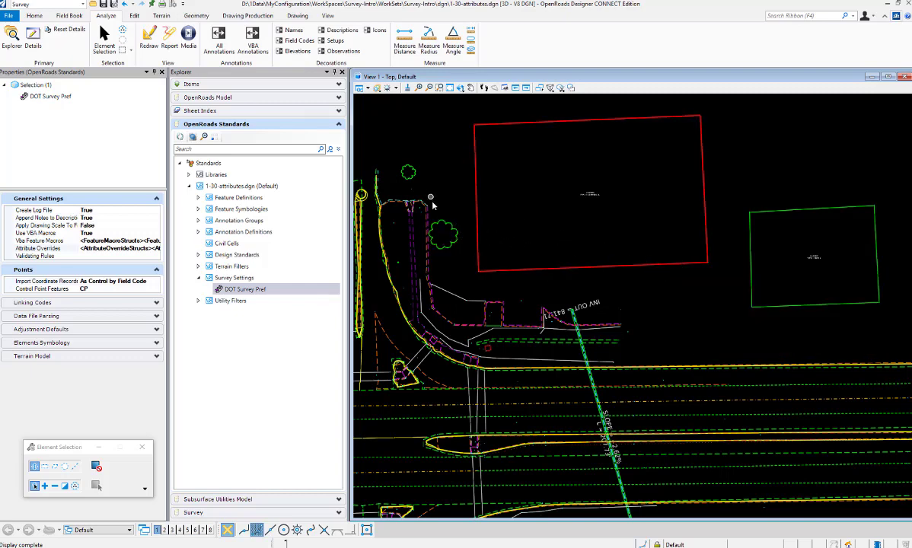
Step: Measure the distance between points across the larger tree cell beside the large commercial building
mouse_move(442, 222)
click(404, 39)
scroll(425, 259, up, 3)
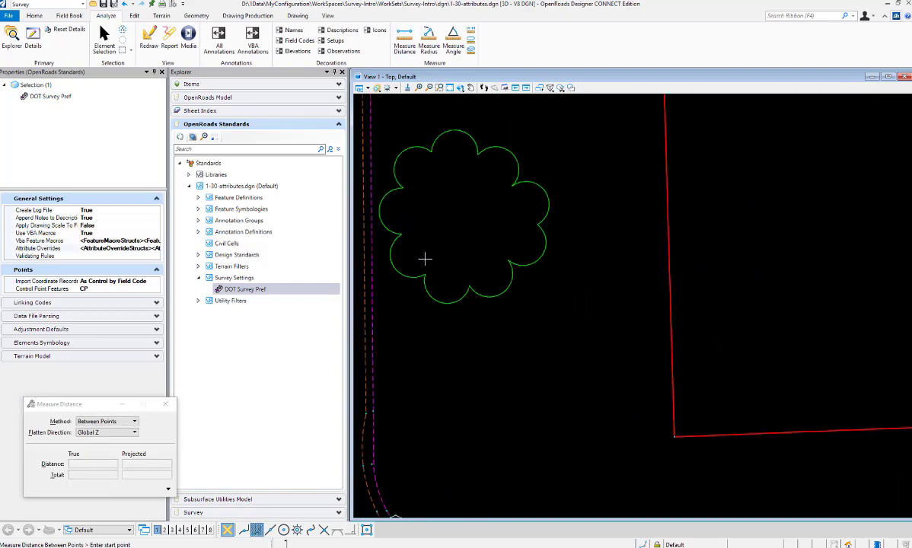
click(377, 227)
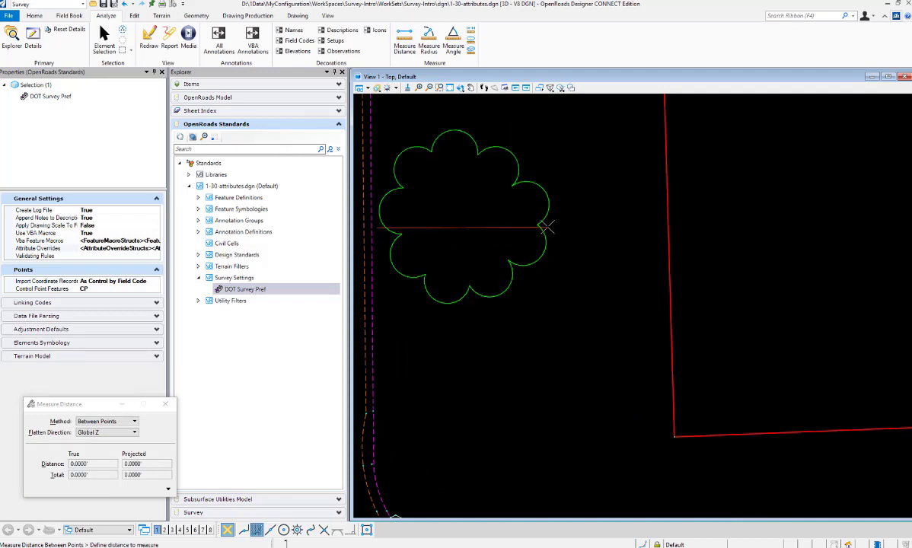
click(547, 227)
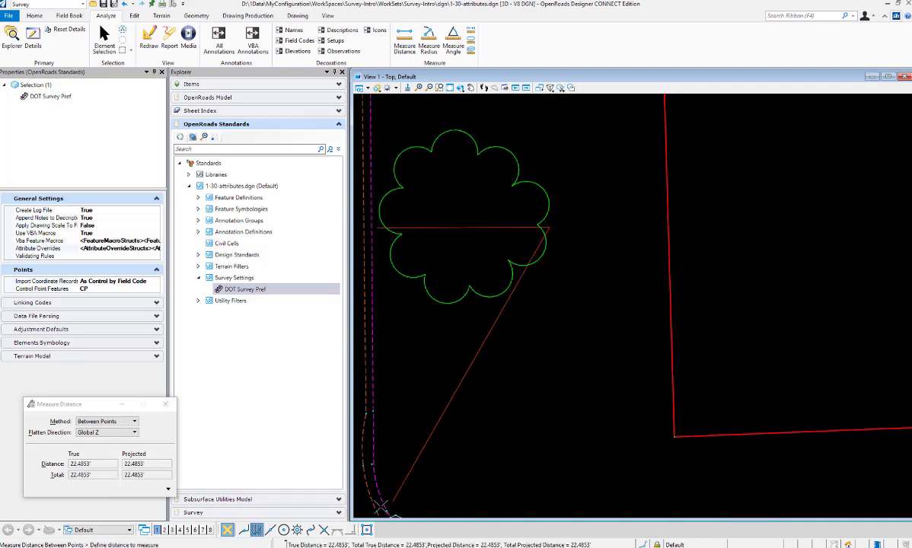
right_click(553, 325)
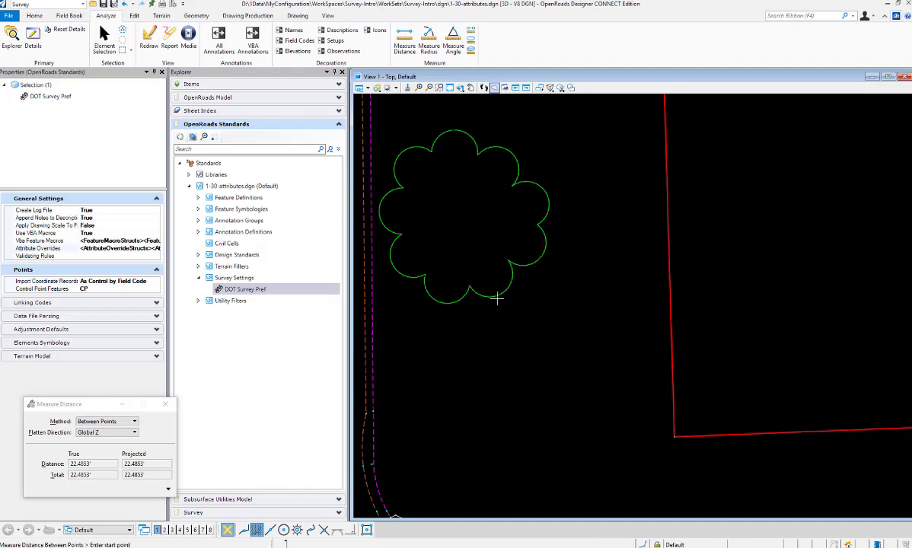
Step: Return to element selection and check the SIZE attribute in the details of the smaller and larger trees
scroll(536, 259, down, 6)
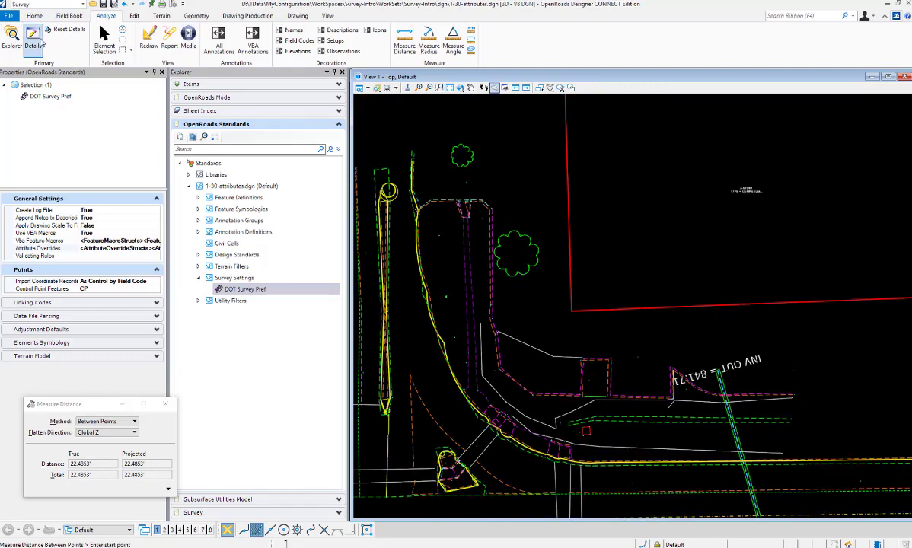
click(106, 38)
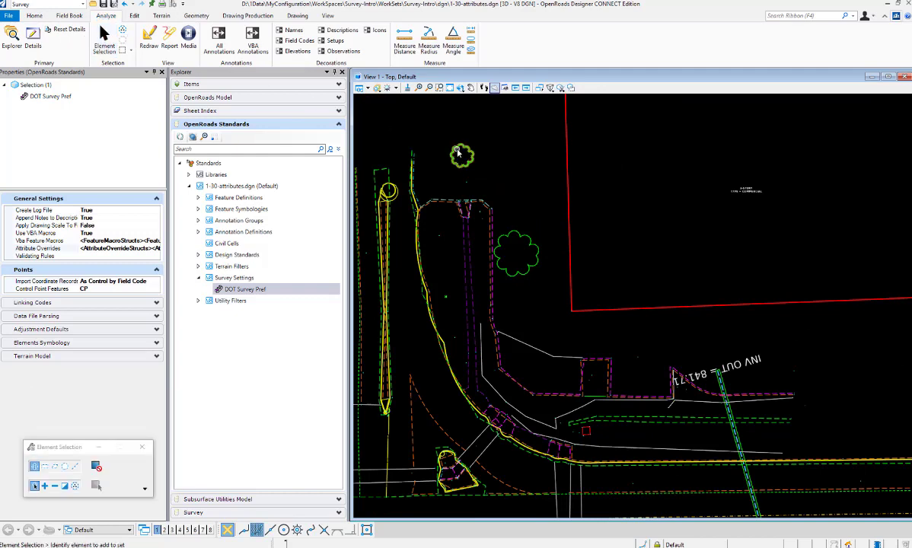
mouse_move(460, 167)
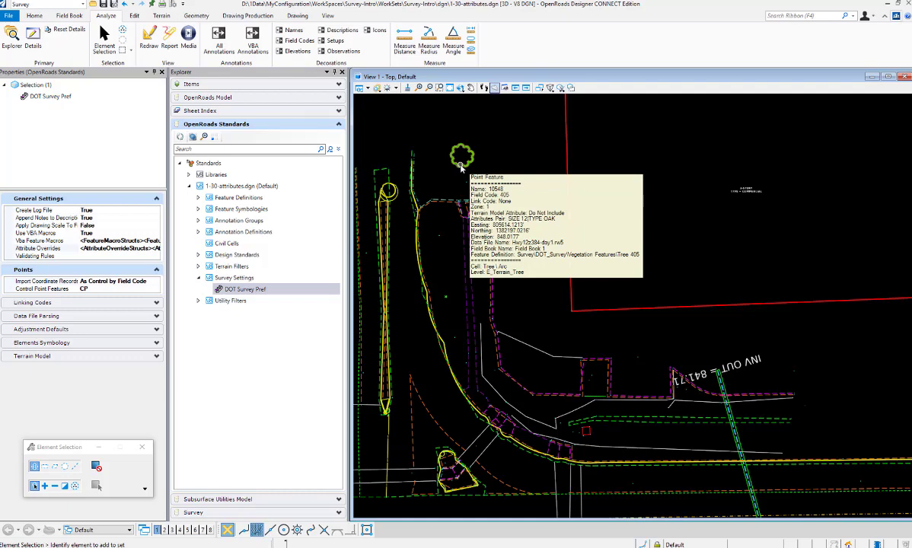
mouse_move(525, 238)
Step: Examine the large building's outline colour and type annotation, comparing them with the neighbouring building
scroll(532, 221, down, 5)
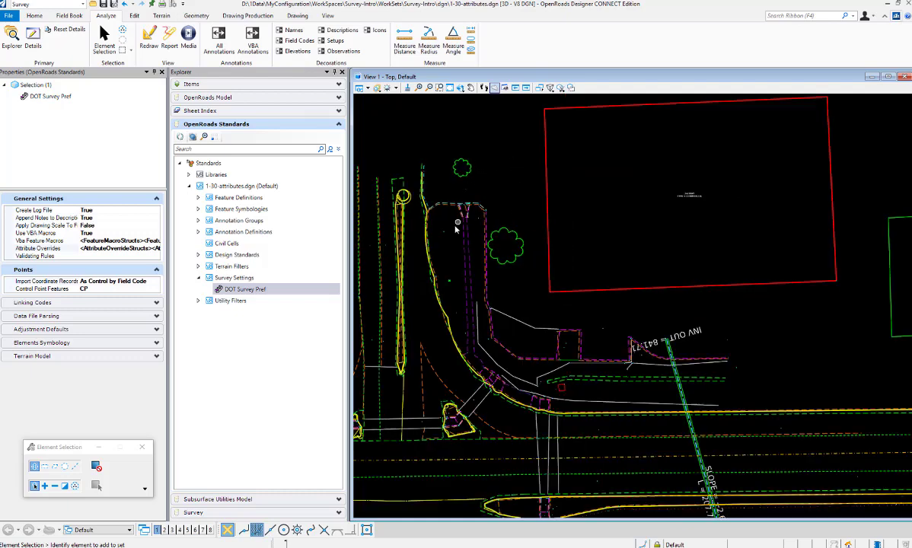
scroll(572, 221, up, 4)
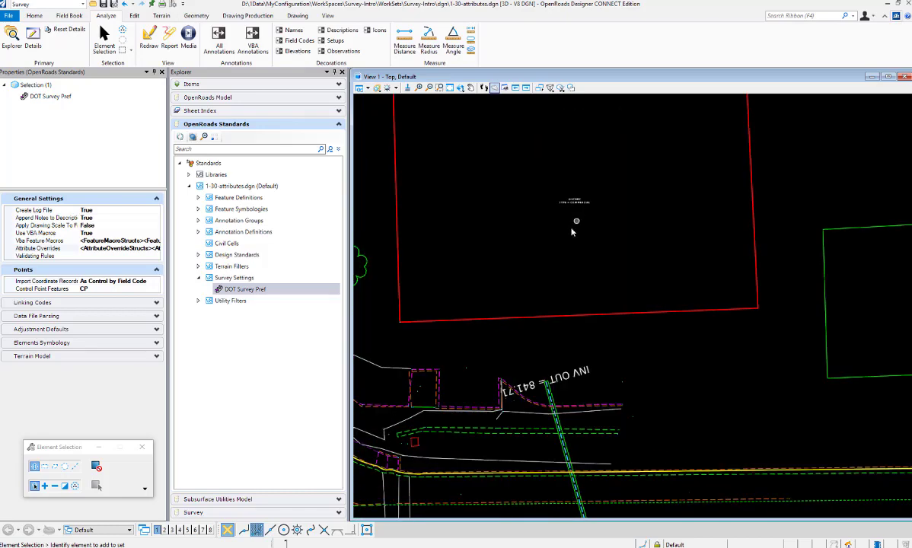
scroll(573, 230, down, 2)
scroll(910, 256, down, 1)
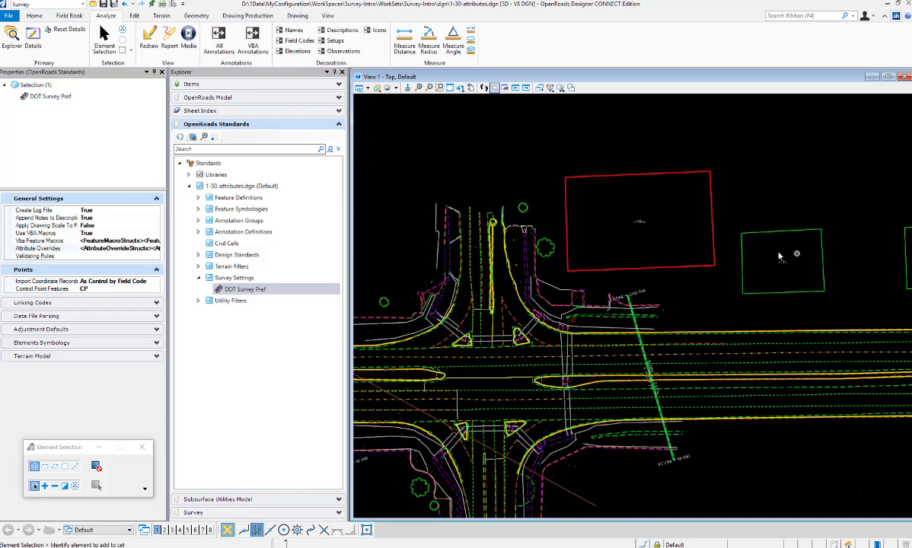
scroll(638, 220, up, 3)
scroll(637, 223, up, 2)
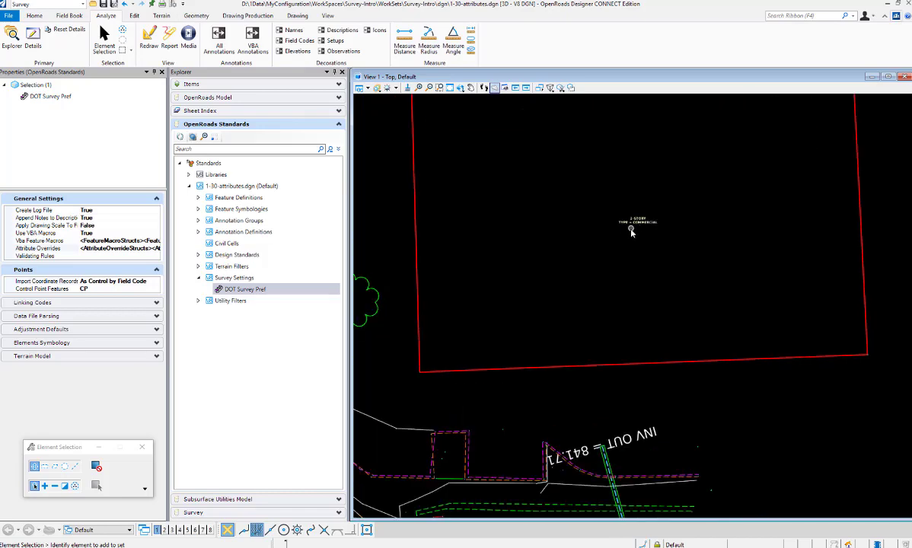
scroll(631, 232, down, 1)
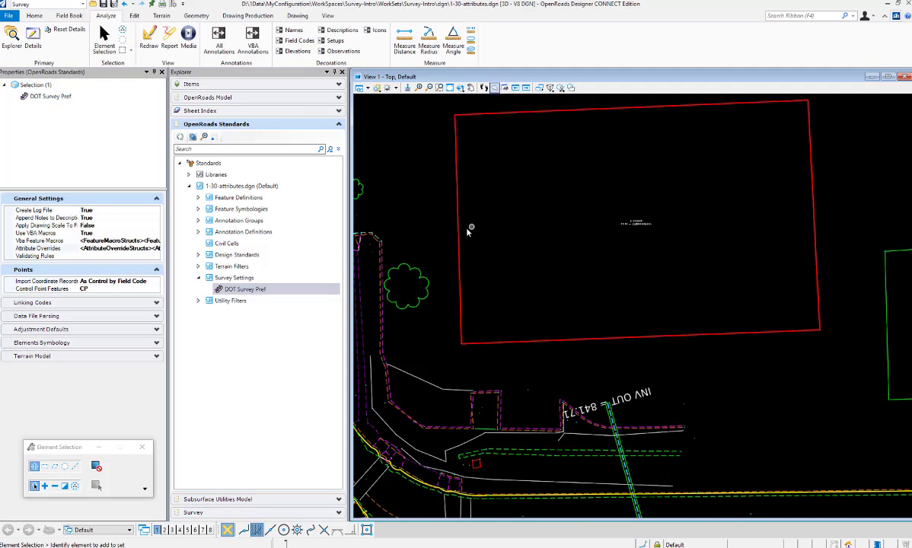